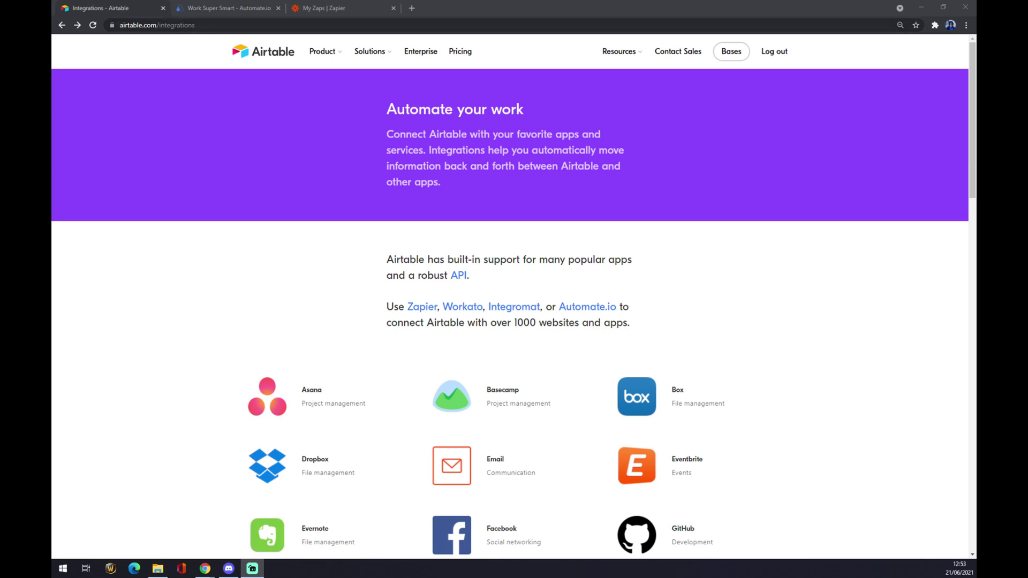
# Scroll through airtable.com/integrations, then switch to the Automate.io browser tab.
pyautogui.click(183, 25)
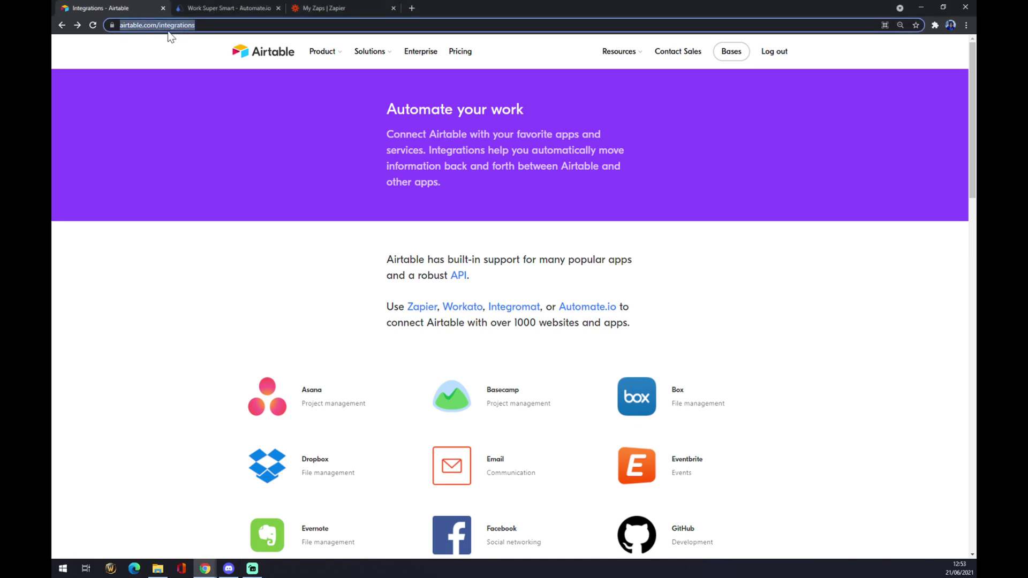
pyautogui.scroll(-3, 227, 187)
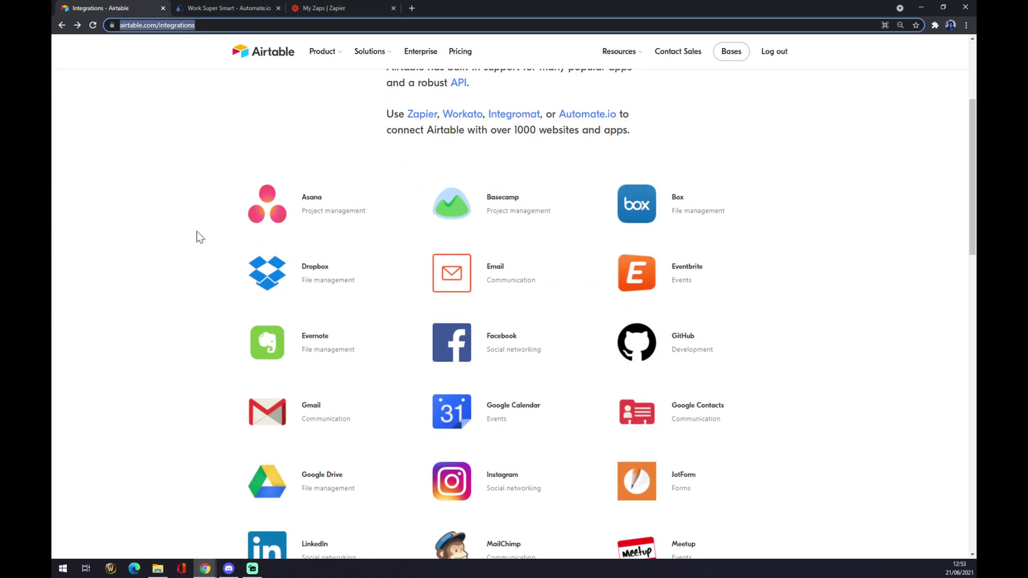
pyautogui.scroll(-2, 197, 230)
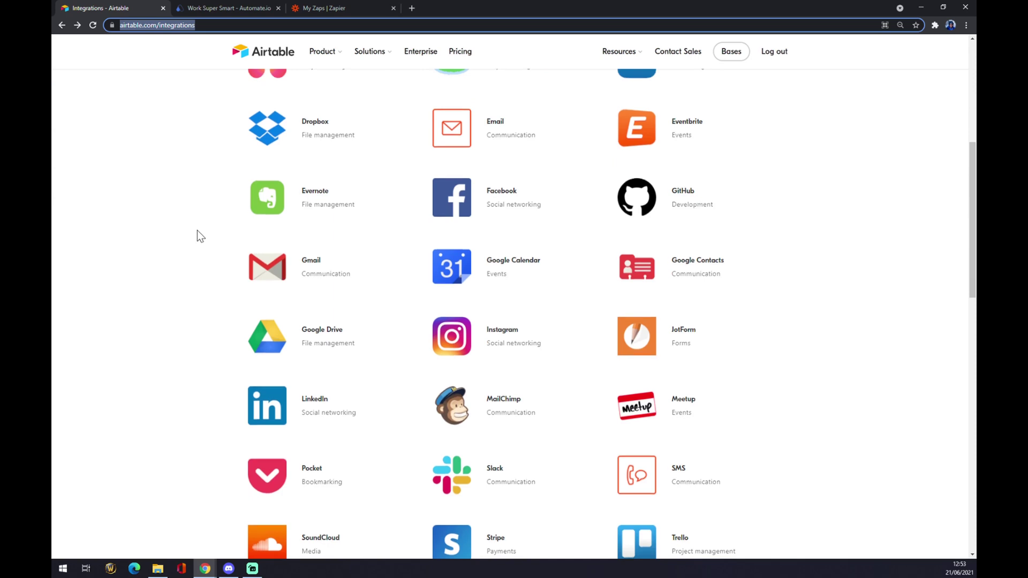
pyautogui.scroll(-2, 197, 230)
pyautogui.scroll(5, 197, 229)
pyautogui.scroll(3, 197, 229)
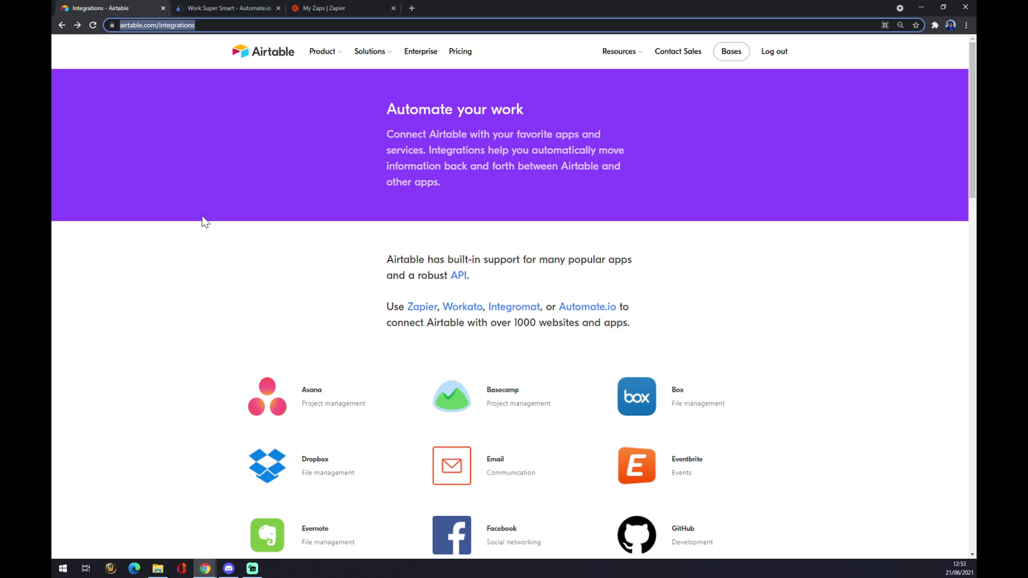
pyautogui.click(196, 6)
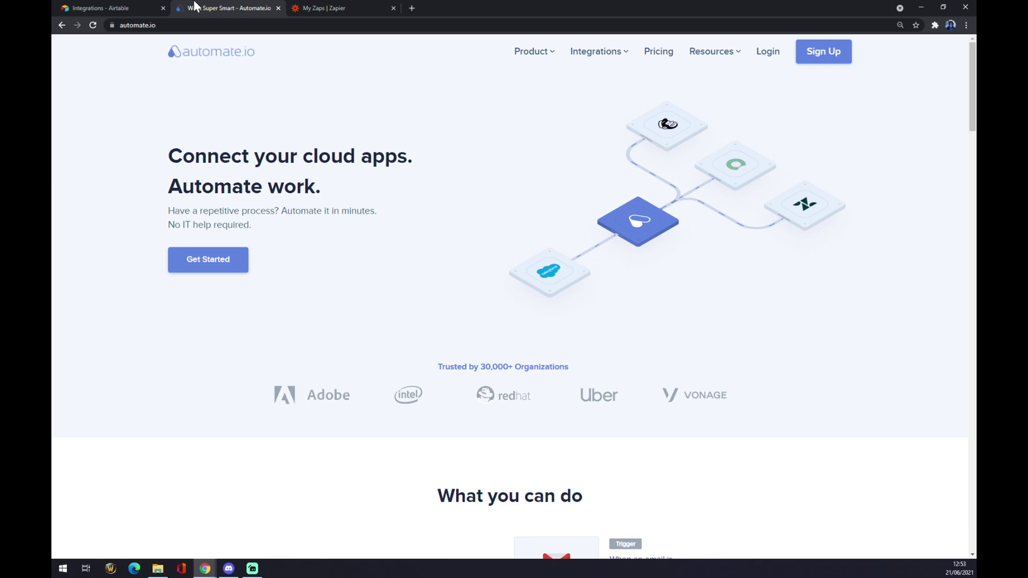
# Open Automate.io's Airtable integrations page and search its partner apps for 'hubspo'.
pyautogui.click(605, 61)
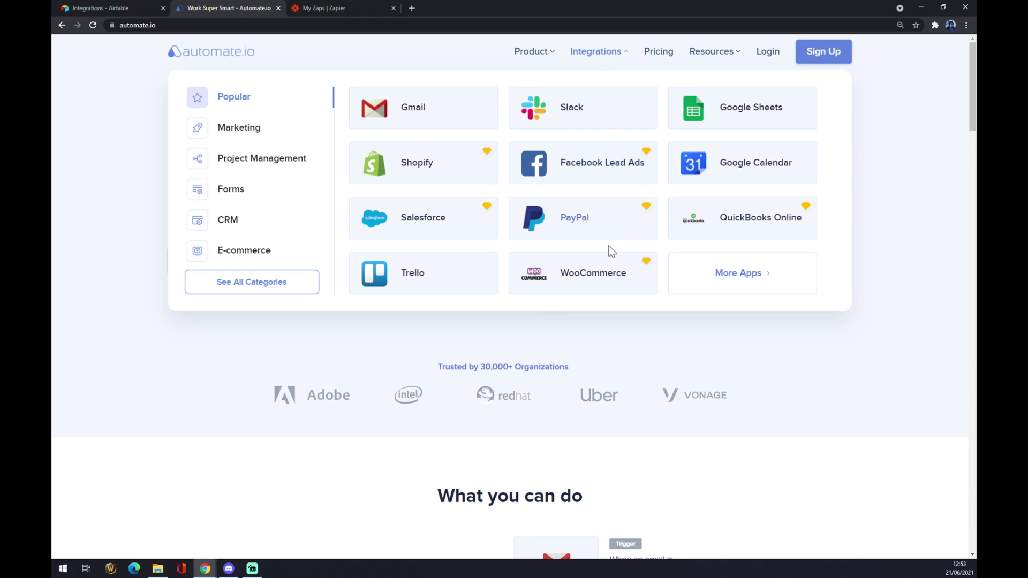
pyautogui.click(251, 291)
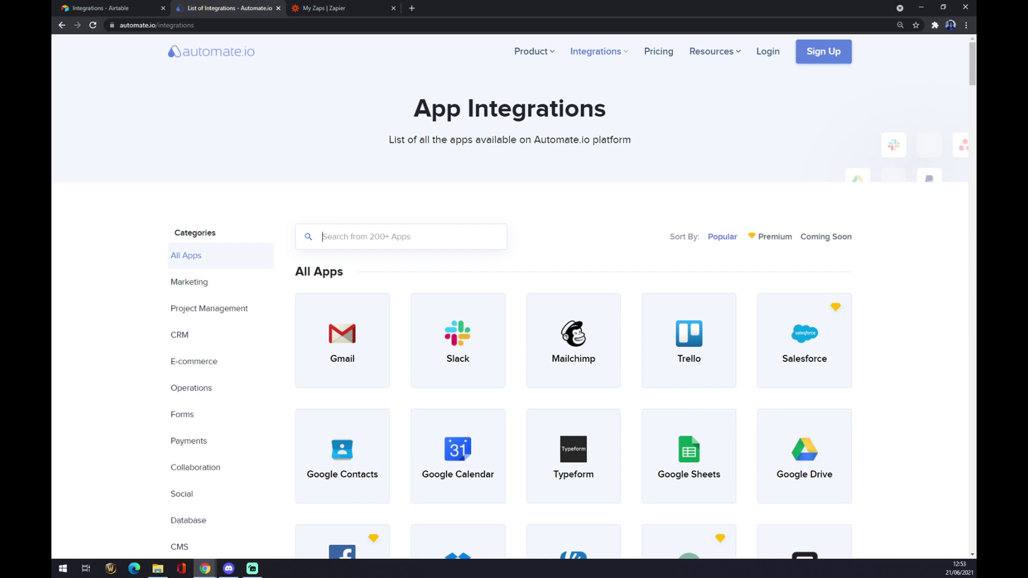
pyautogui.write('airta')
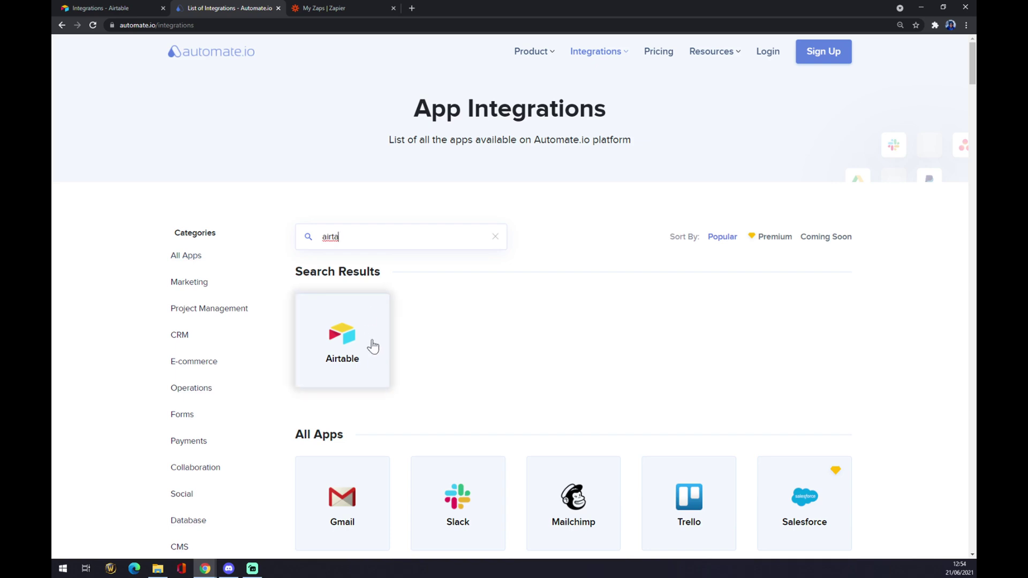
pyautogui.click(346, 347)
pyautogui.click(621, 236)
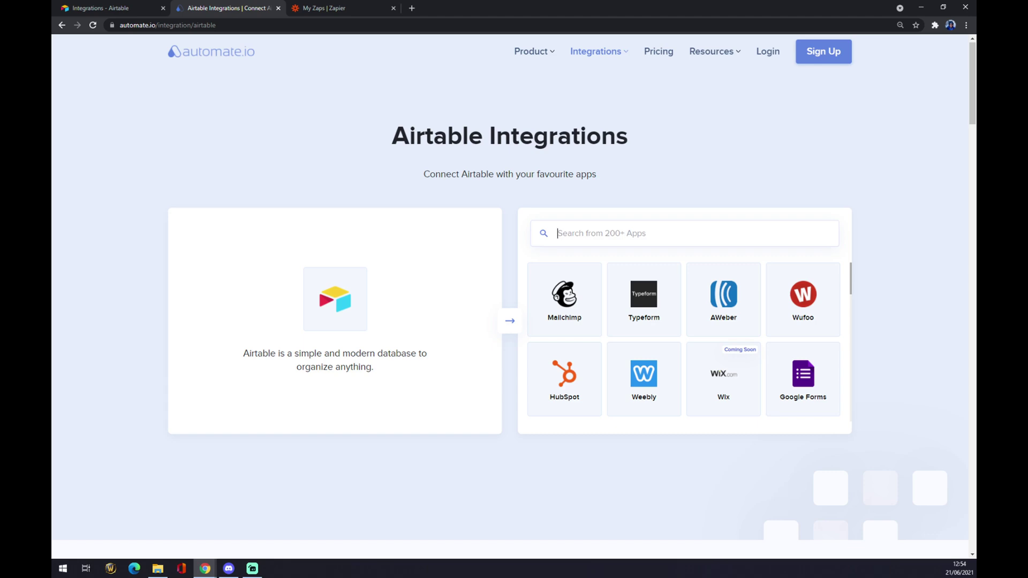
pyautogui.write('hubspo')
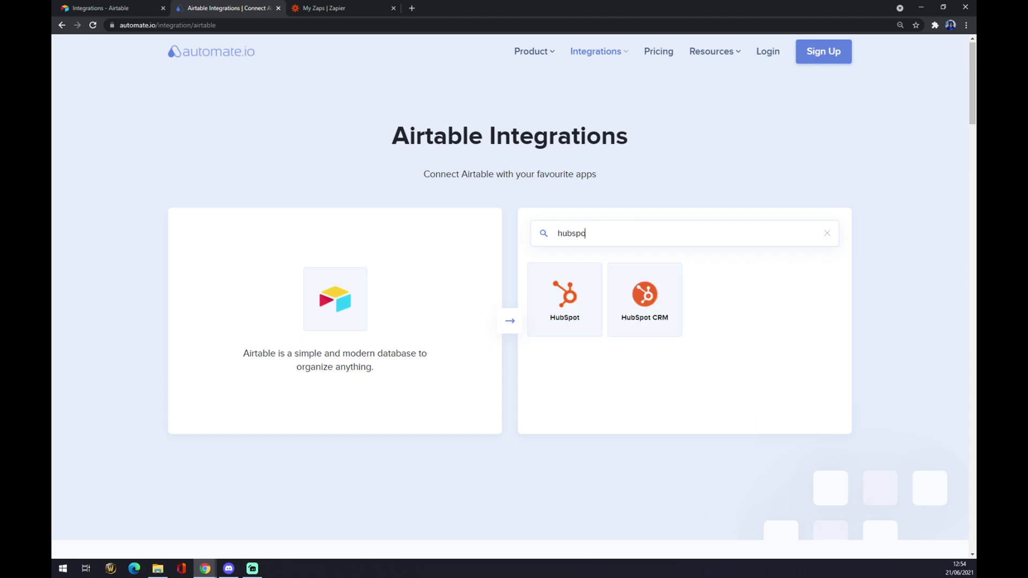
# Open the Airtable–HubSpot integration page and scroll to its trigger and action lists.
pyautogui.click(575, 294)
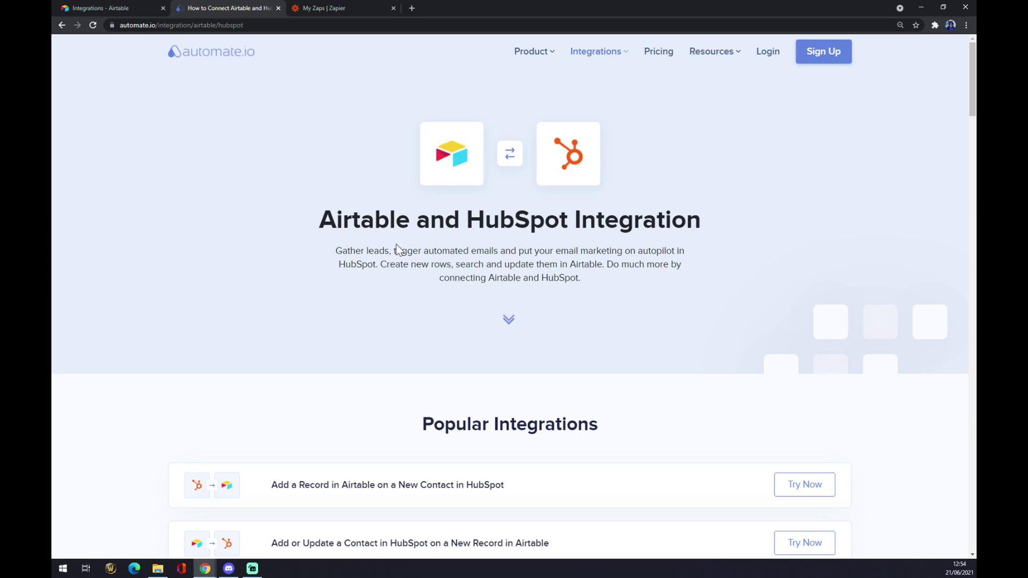
pyautogui.scroll(-4, 396, 244)
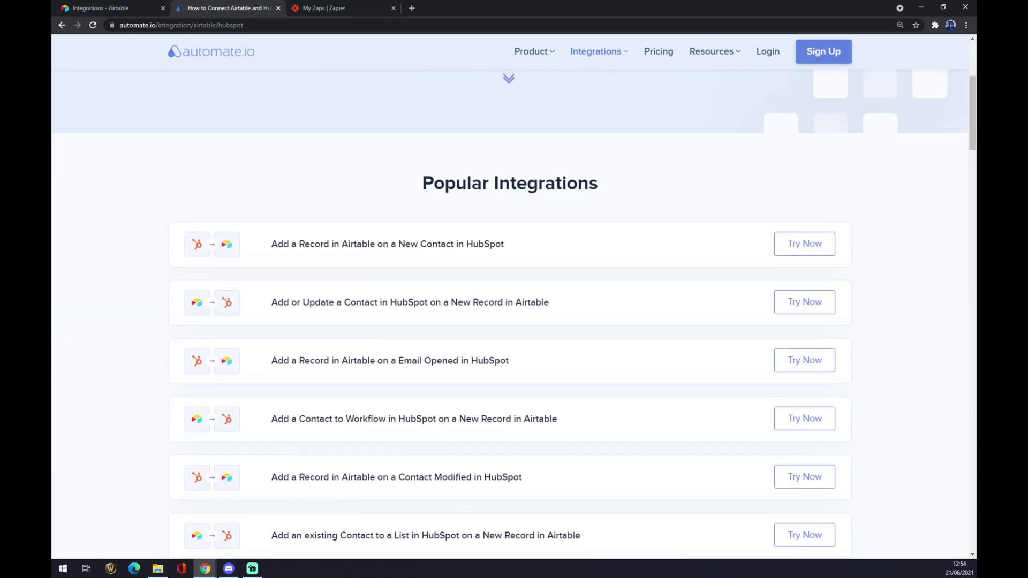
pyautogui.scroll(-4, 513, 198)
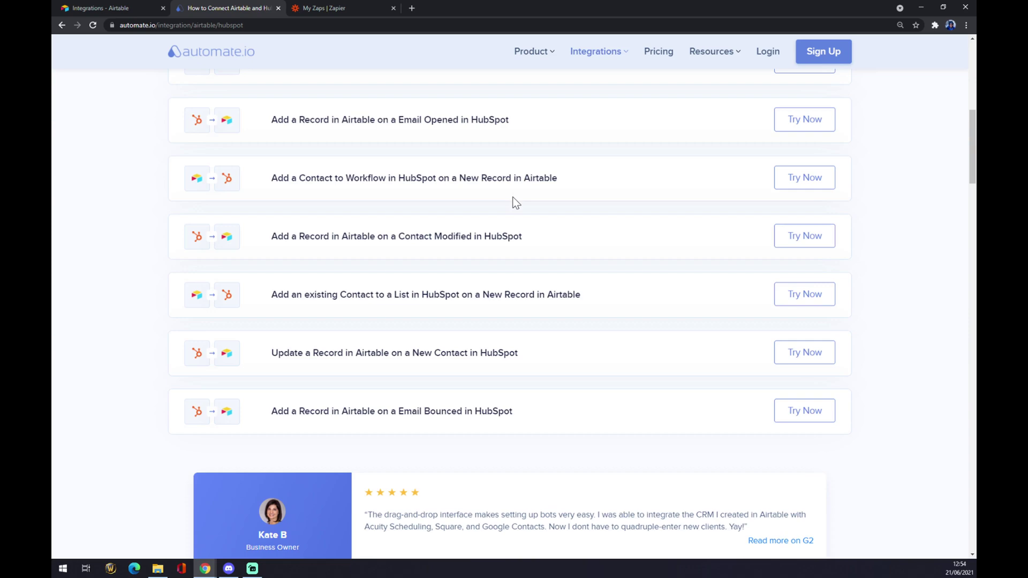
pyautogui.scroll(2, 185, 288)
pyautogui.scroll(-8, 230, 361)
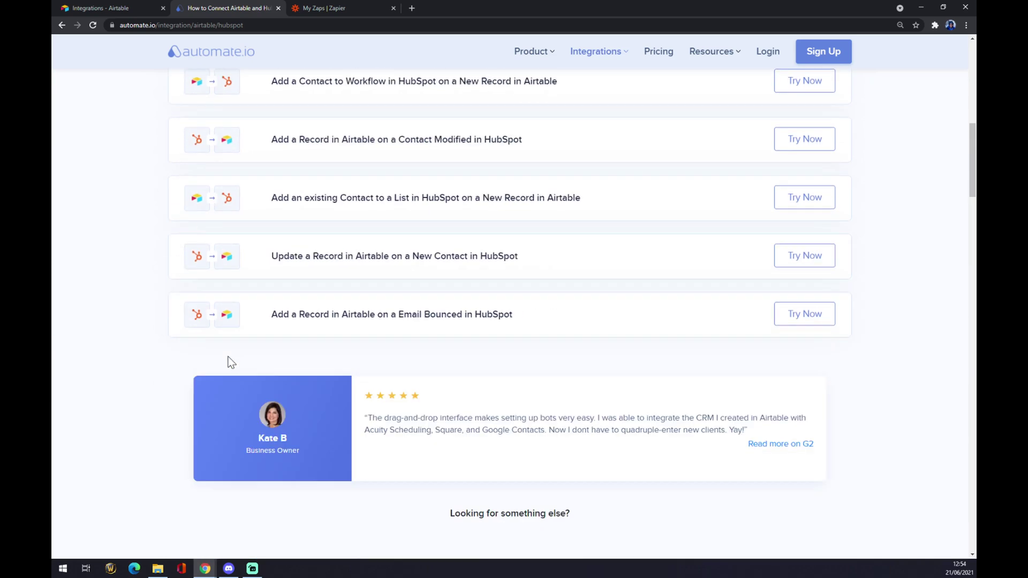
pyautogui.scroll(-6, 223, 348)
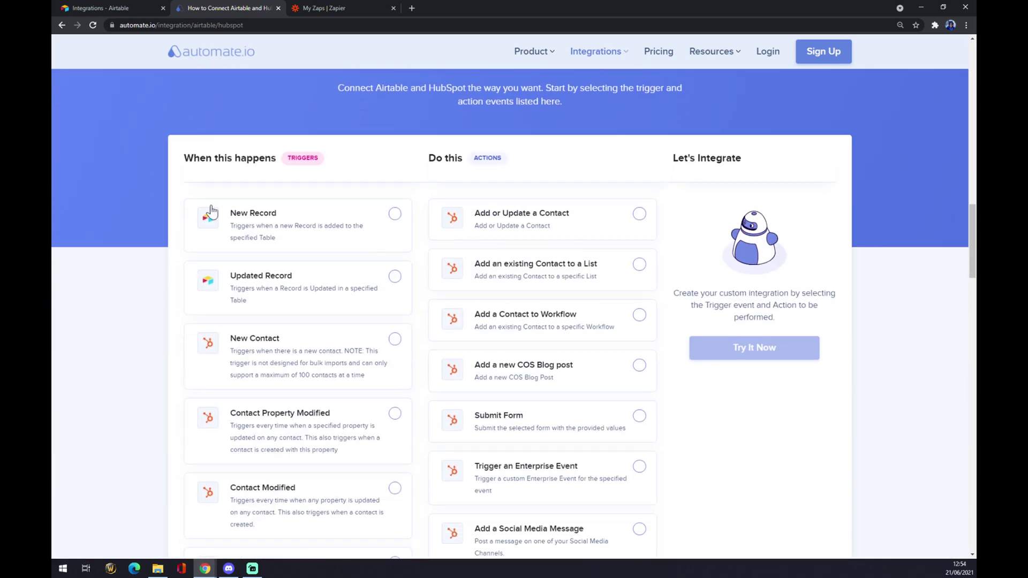
pyautogui.scroll(4, 498, 208)
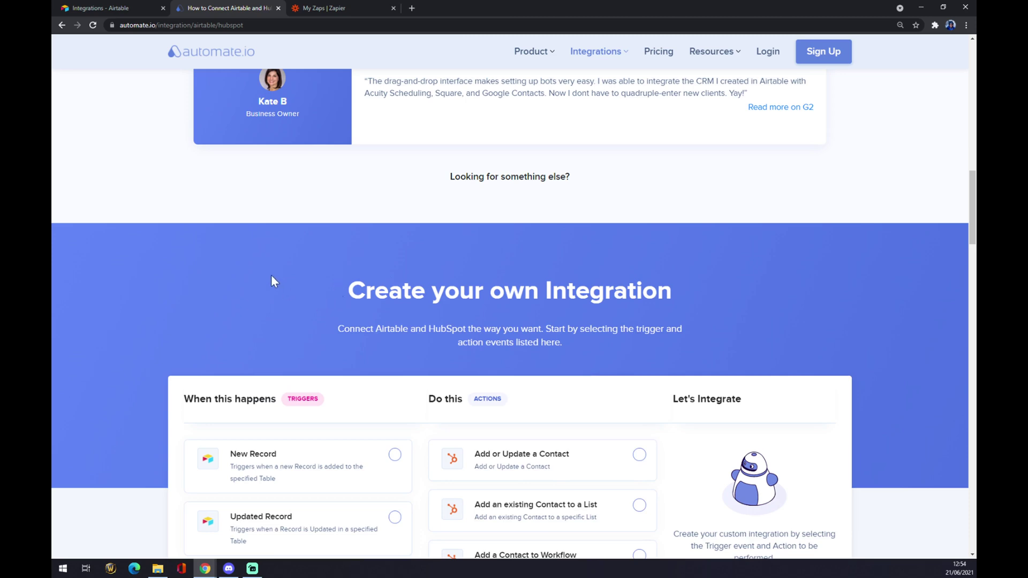
pyautogui.scroll(-2, 276, 294)
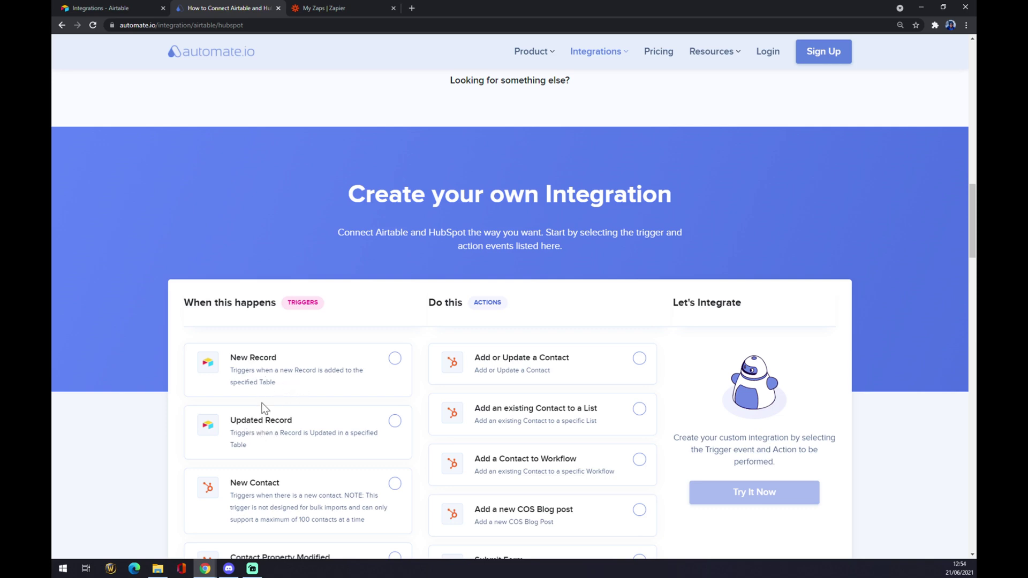
# Pick New Record as trigger and Add or Update a Contact as action, then go to Zapier.
pyautogui.click(396, 367)
pyautogui.scroll(-3, 586, 373)
pyautogui.scroll(-1, 586, 374)
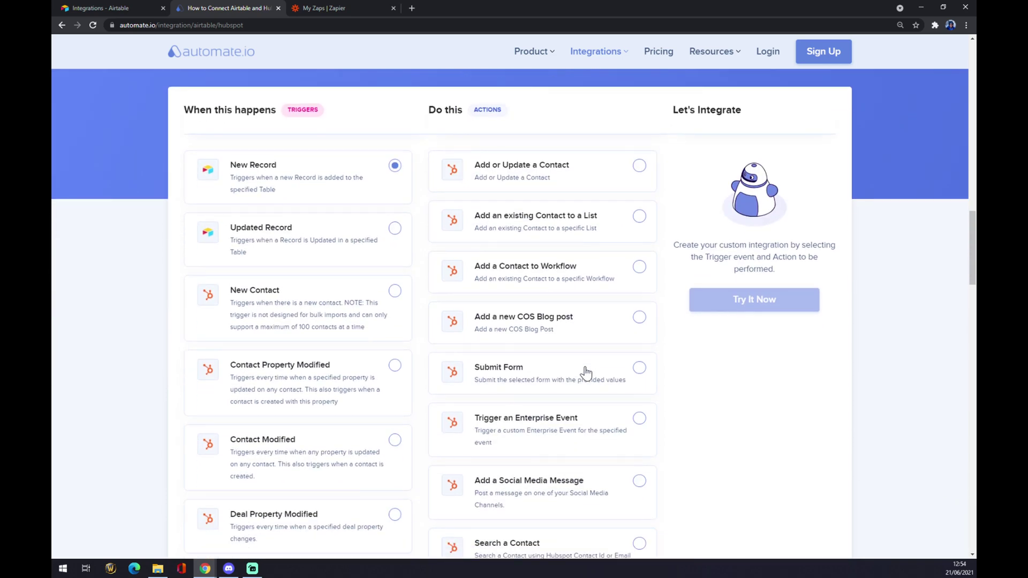
pyautogui.scroll(1, 586, 373)
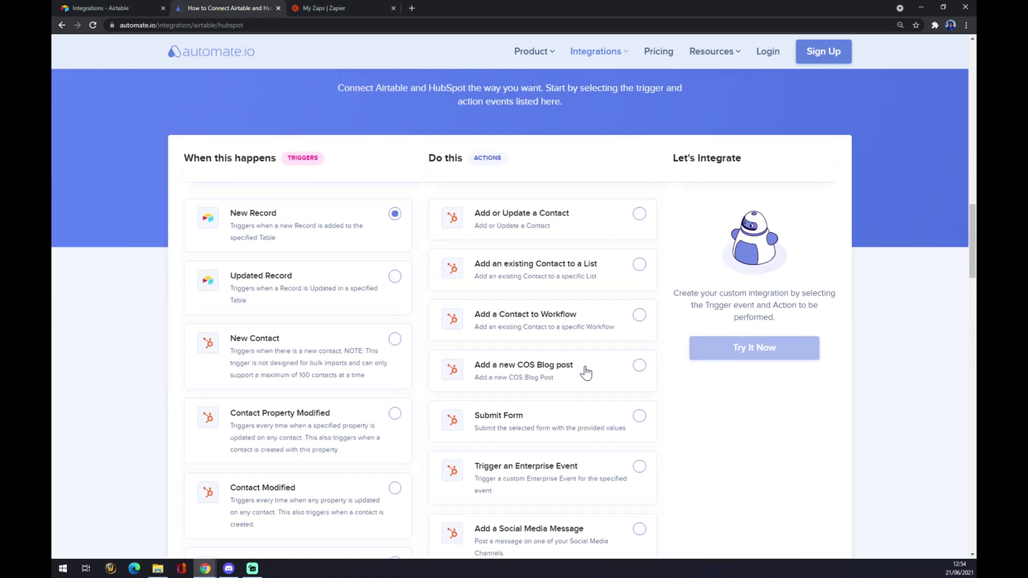
pyautogui.click(638, 214)
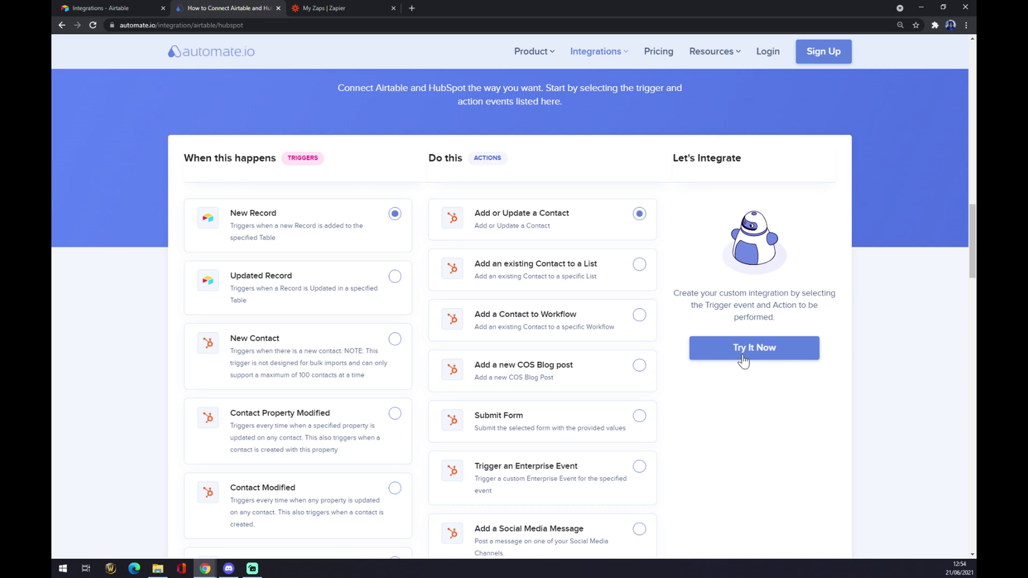
pyautogui.click(315, 7)
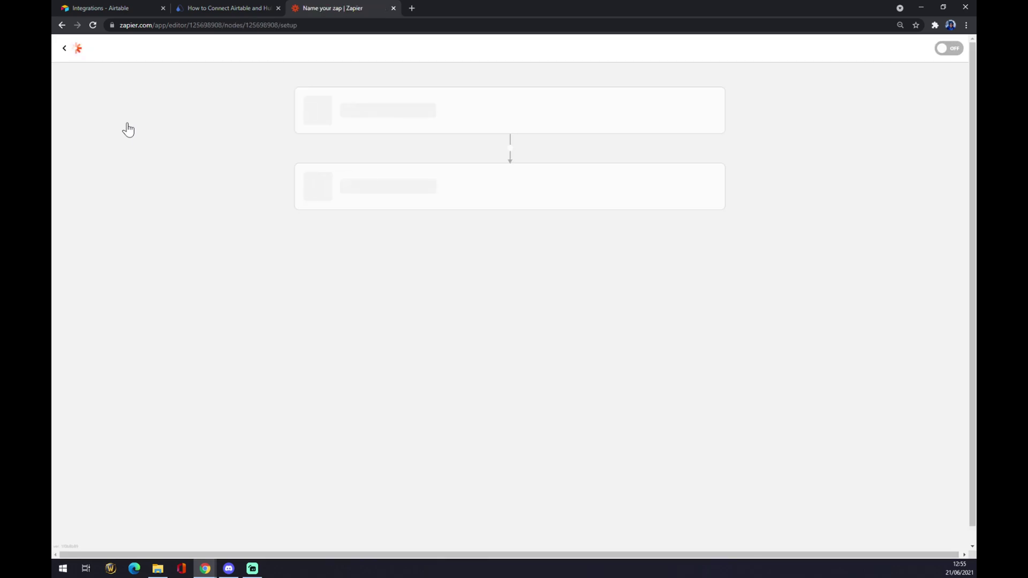
# Name the new zap 'airtable to hubspot'.
pyautogui.click(145, 70)
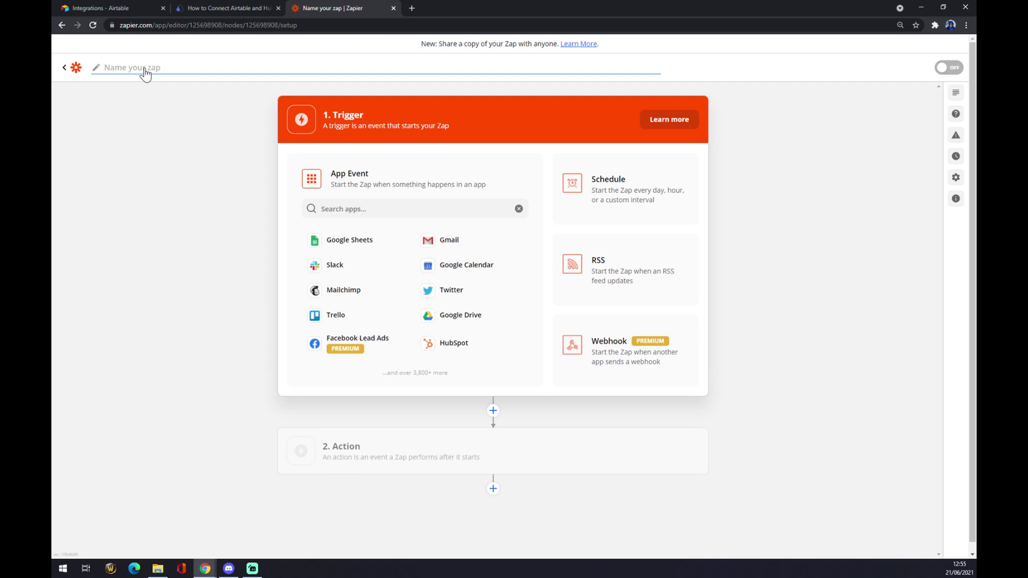
pyautogui.write('airtable to hubspot')
pyautogui.press('Return')
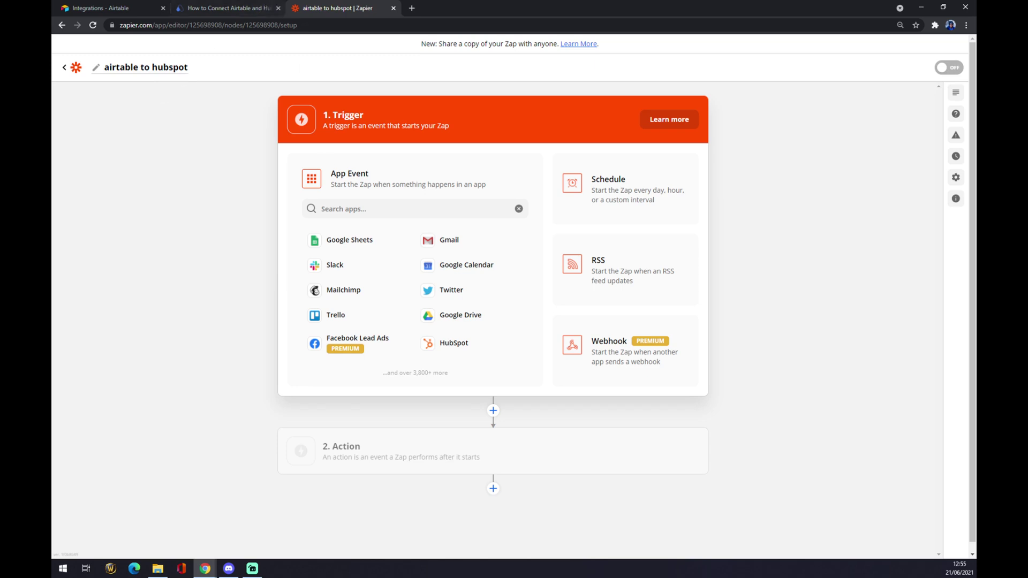
# Make Airtable's New Record event the zap's trigger.
pyautogui.click(375, 211)
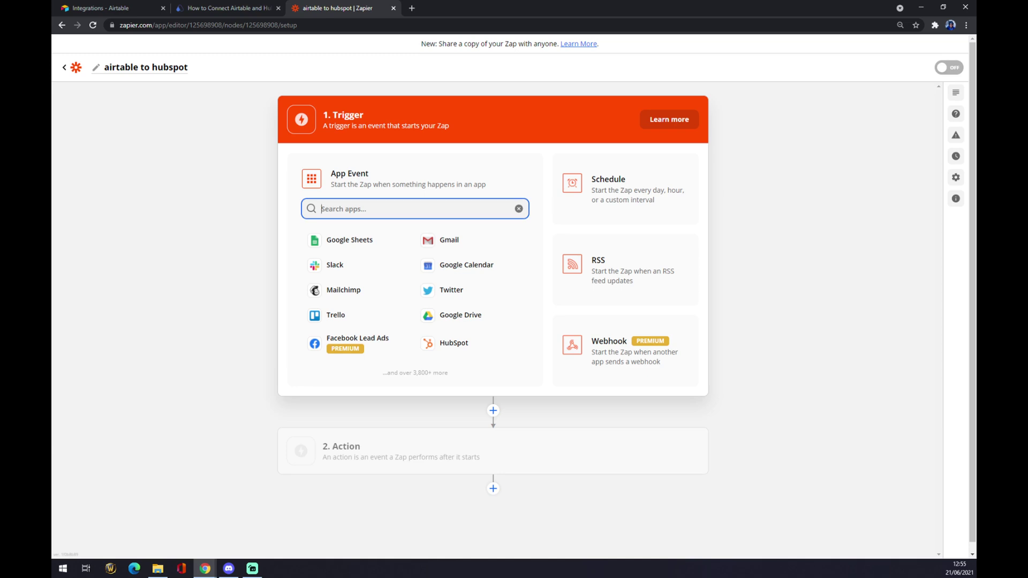
pyautogui.write('airta')
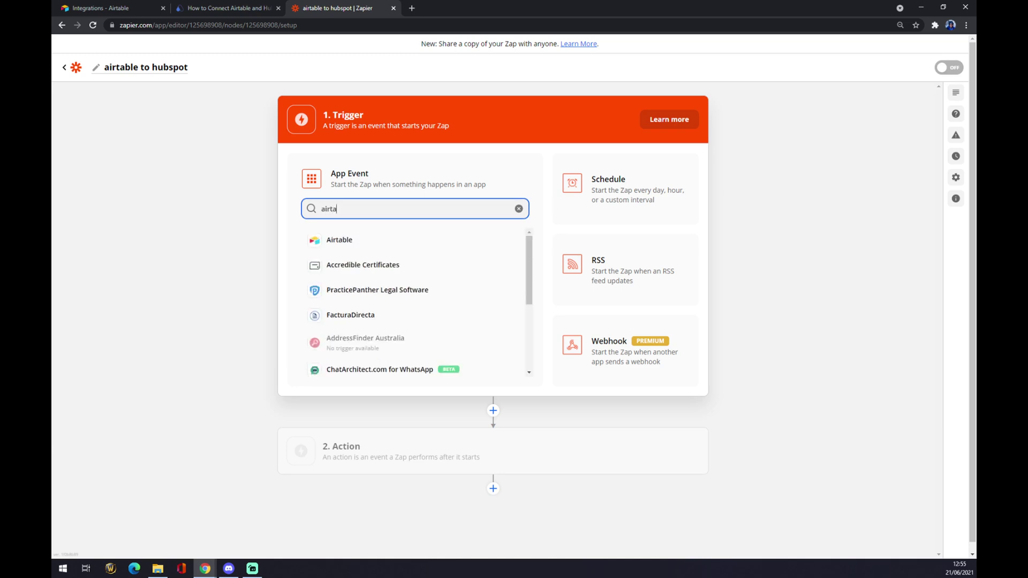
pyautogui.click(349, 240)
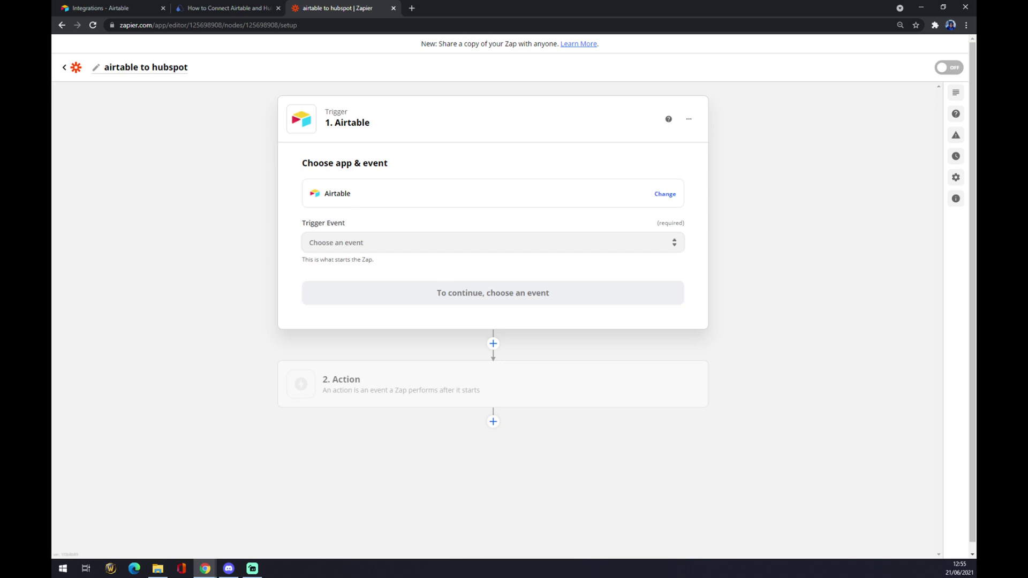
pyautogui.click(358, 282)
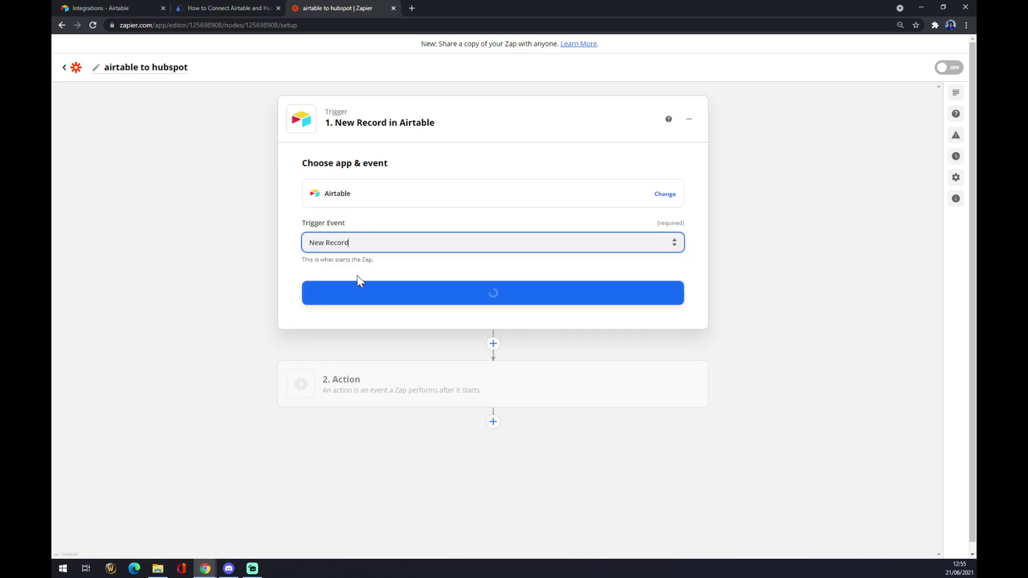
pyautogui.click(394, 293)
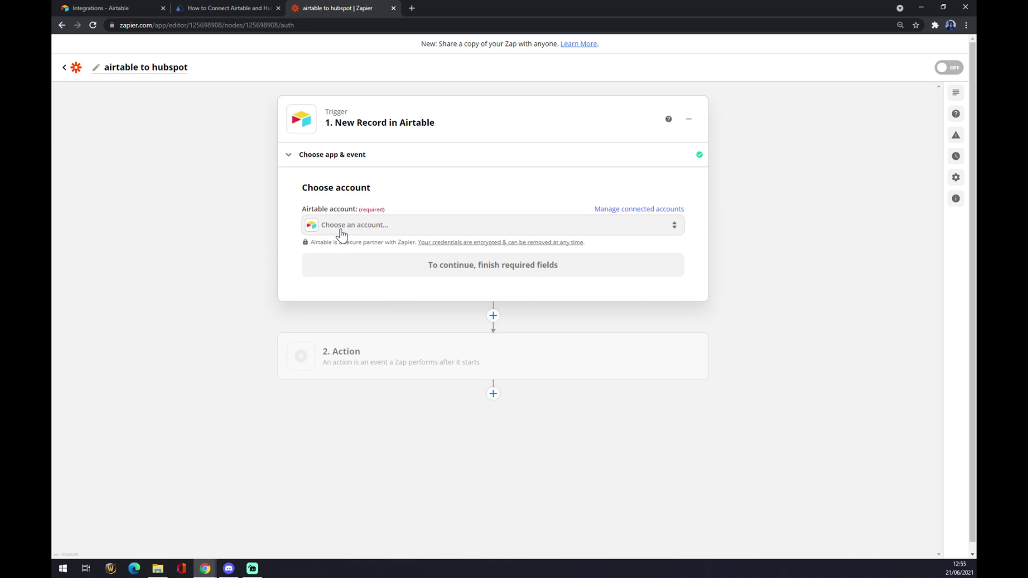
# Connect the existing Airtable account to the trigger and continue.
pyautogui.click(342, 234)
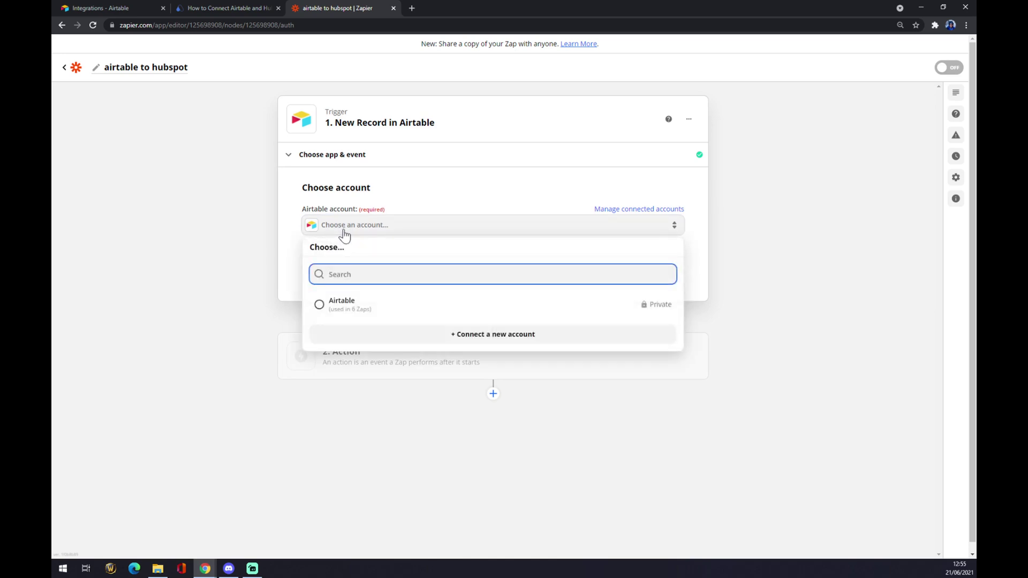
pyautogui.click(346, 308)
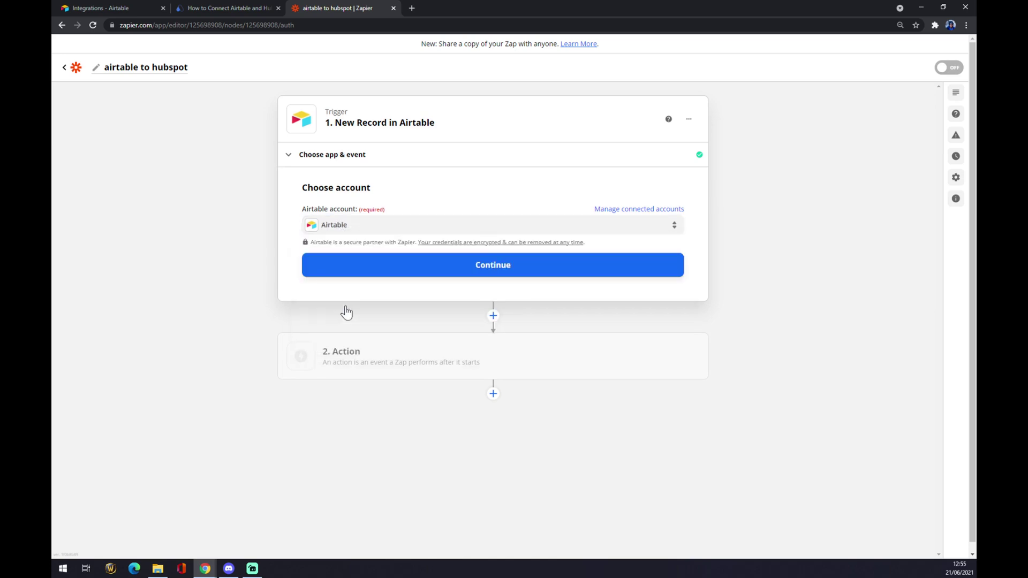
pyautogui.click(446, 275)
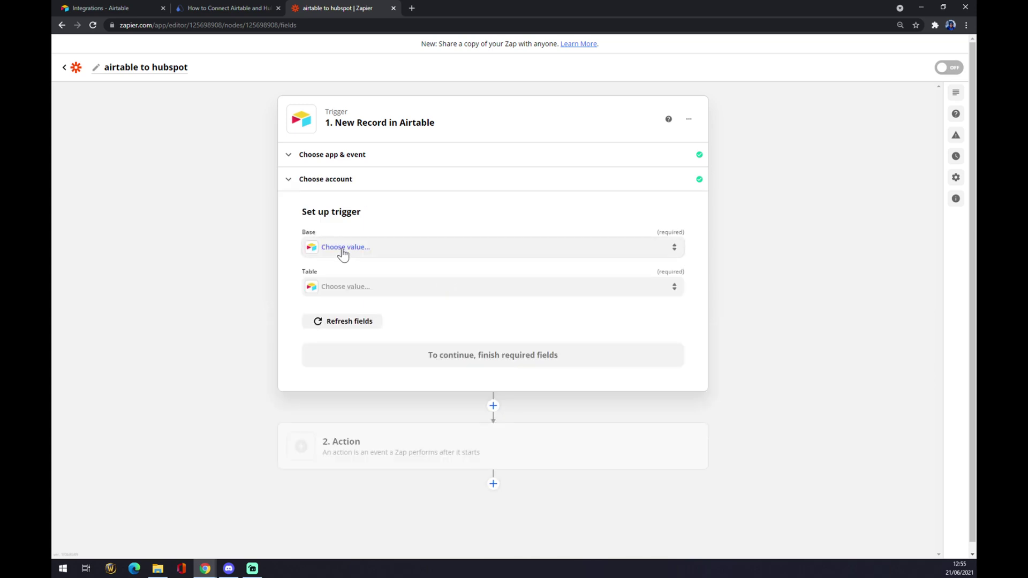
# Point the trigger at base 'User research', table 'Users', then begin the action step.
pyautogui.click(343, 251)
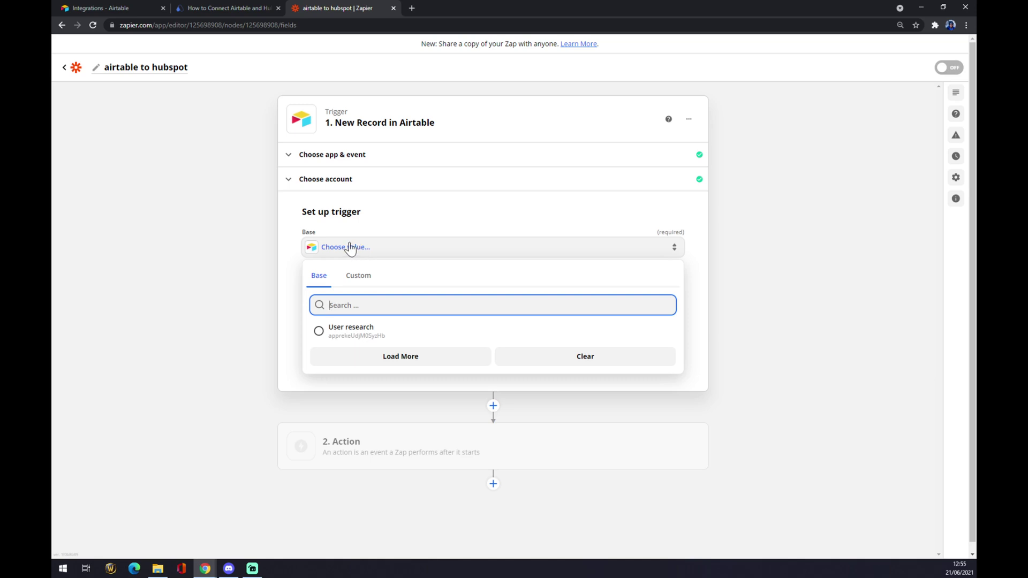
pyautogui.click(344, 336)
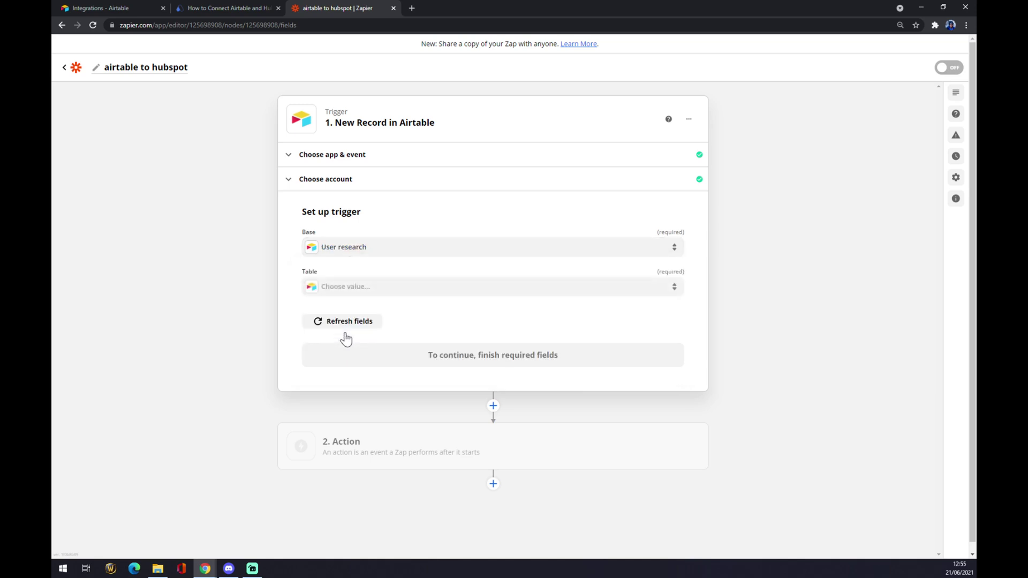
pyautogui.click(374, 294)
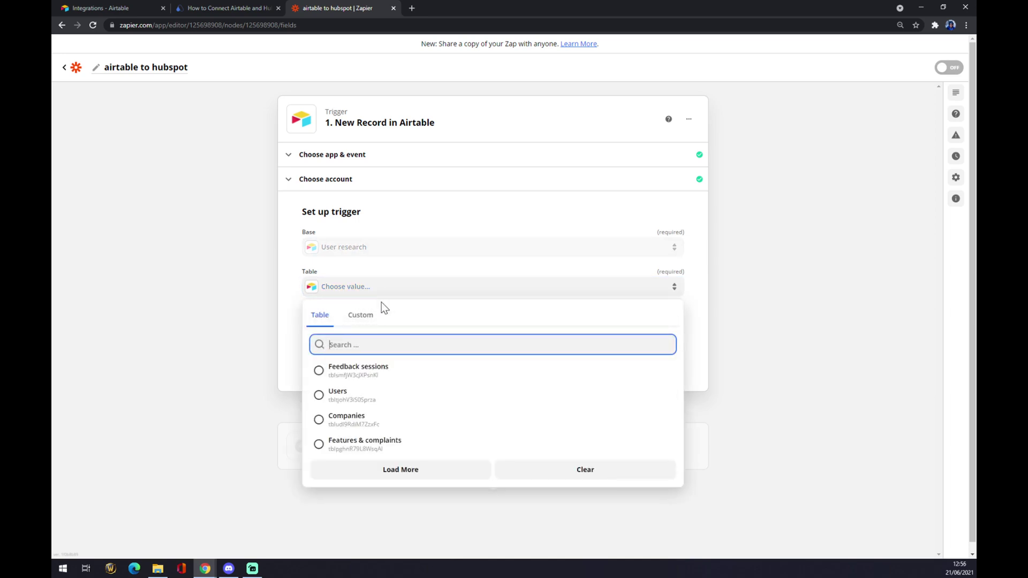
pyautogui.click(358, 401)
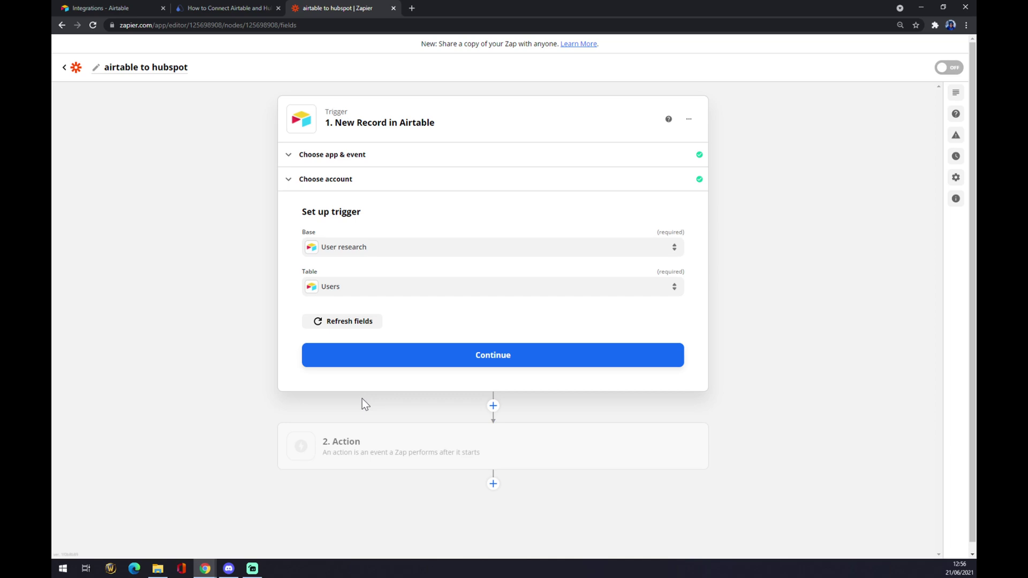
pyautogui.click(471, 359)
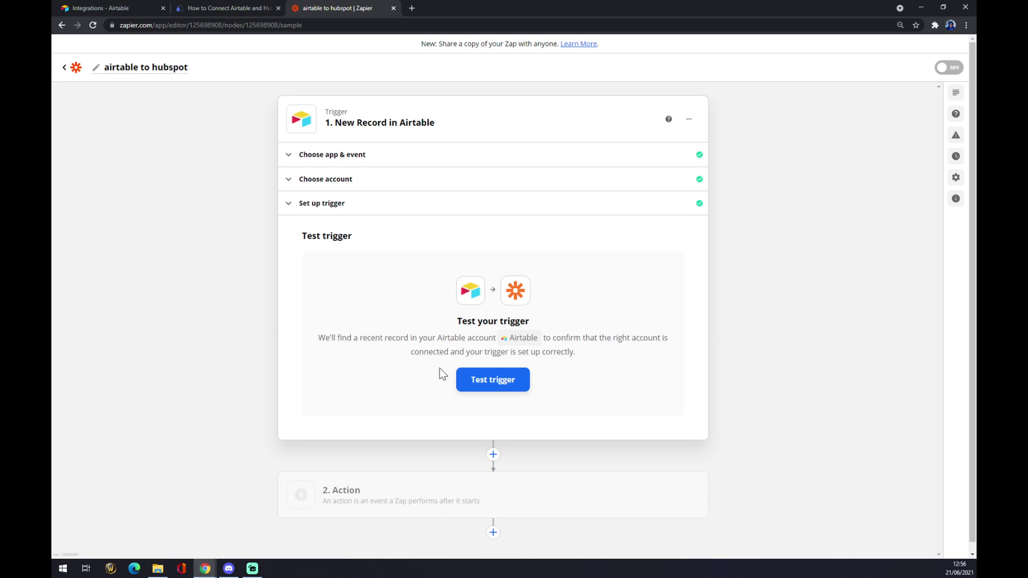
pyautogui.click(390, 490)
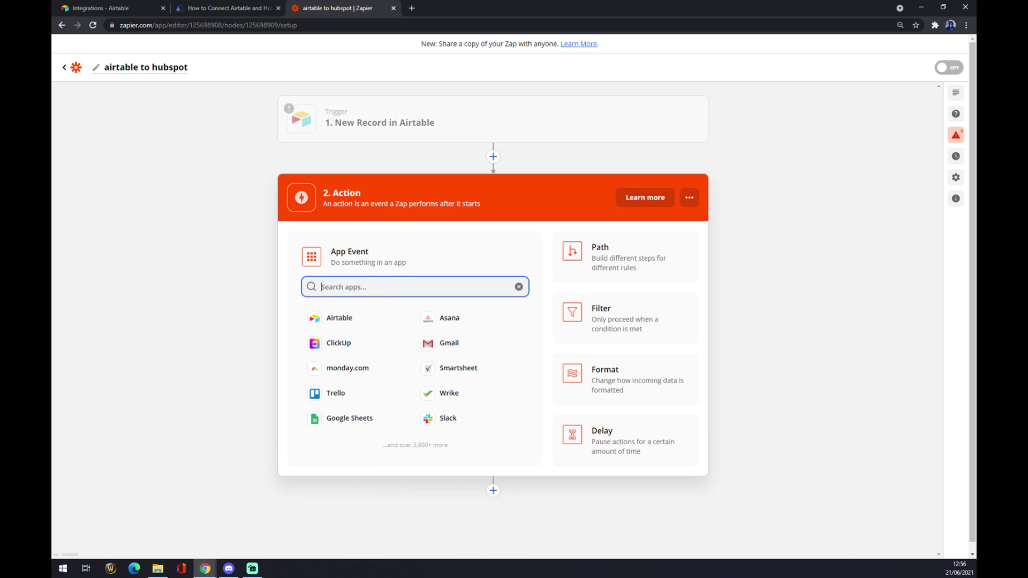
# Set the action to HubSpot with the Create Deal event and continue.
pyautogui.write('hubs')
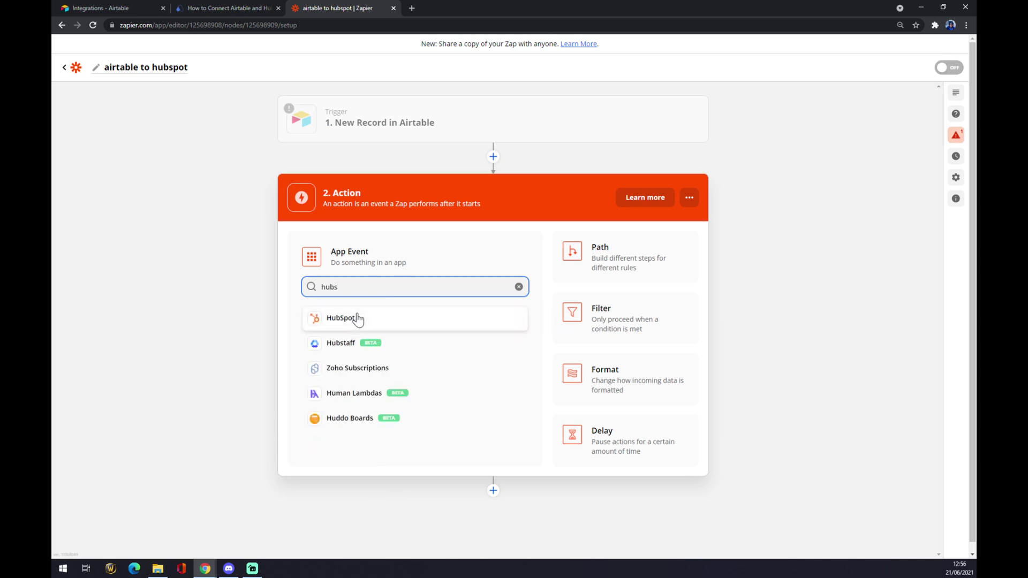
pyautogui.click(358, 319)
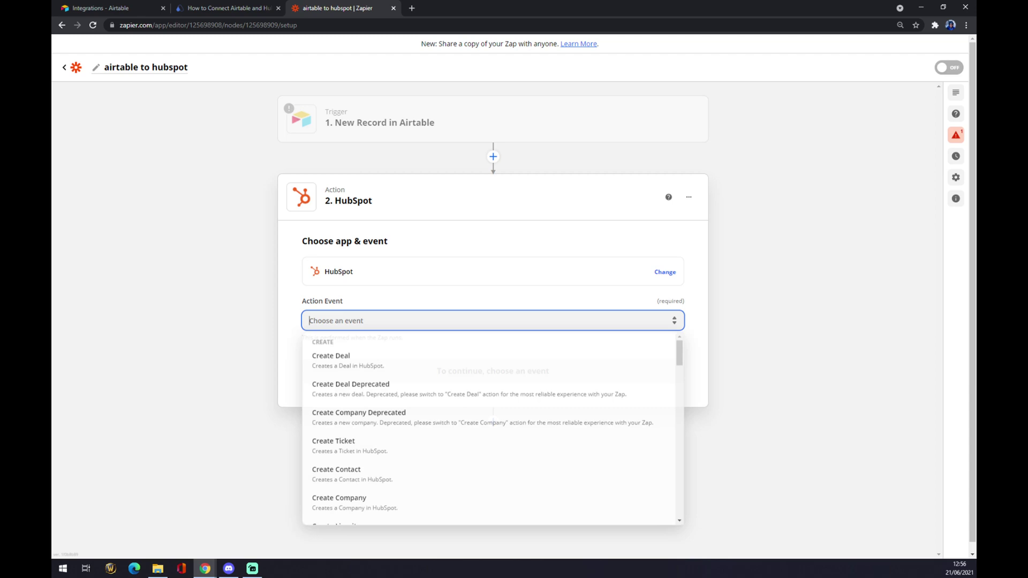
pyautogui.scroll(-5, 371, 367)
pyautogui.scroll(-5, 397, 427)
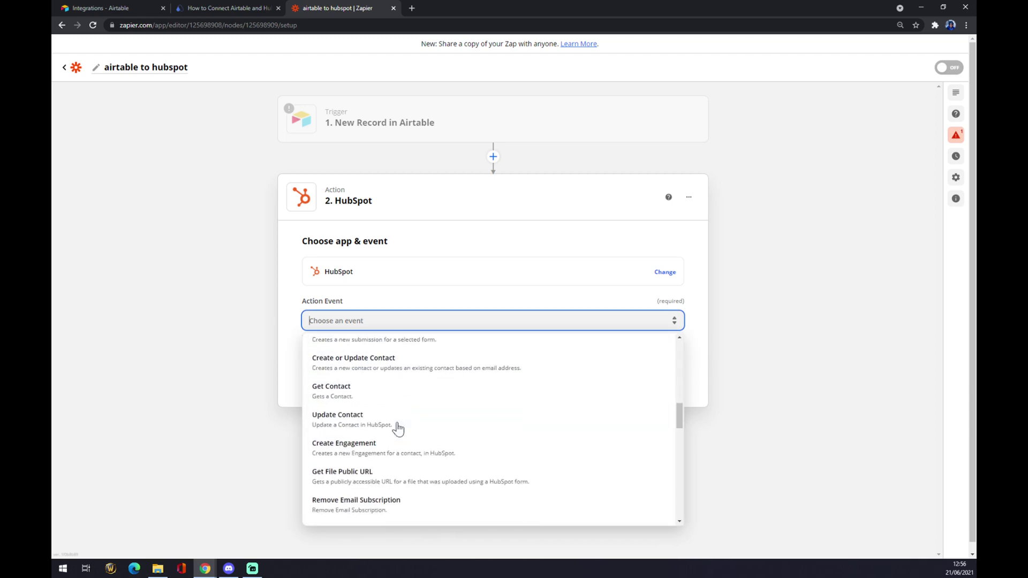
pyautogui.scroll(-5, 397, 428)
pyautogui.scroll(10, 399, 427)
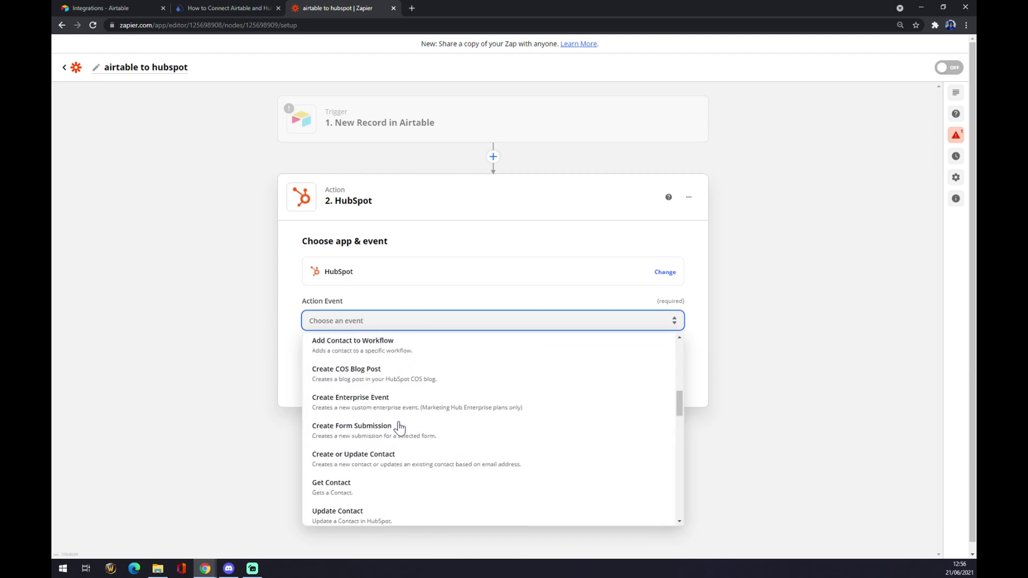
pyautogui.scroll(5, 355, 358)
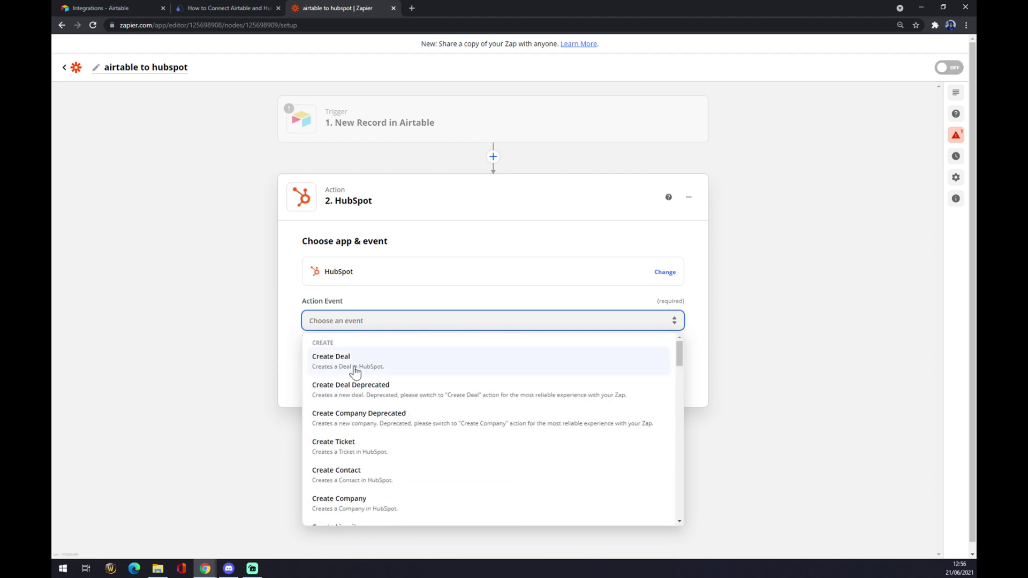
pyautogui.click(354, 370)
pyautogui.click(402, 378)
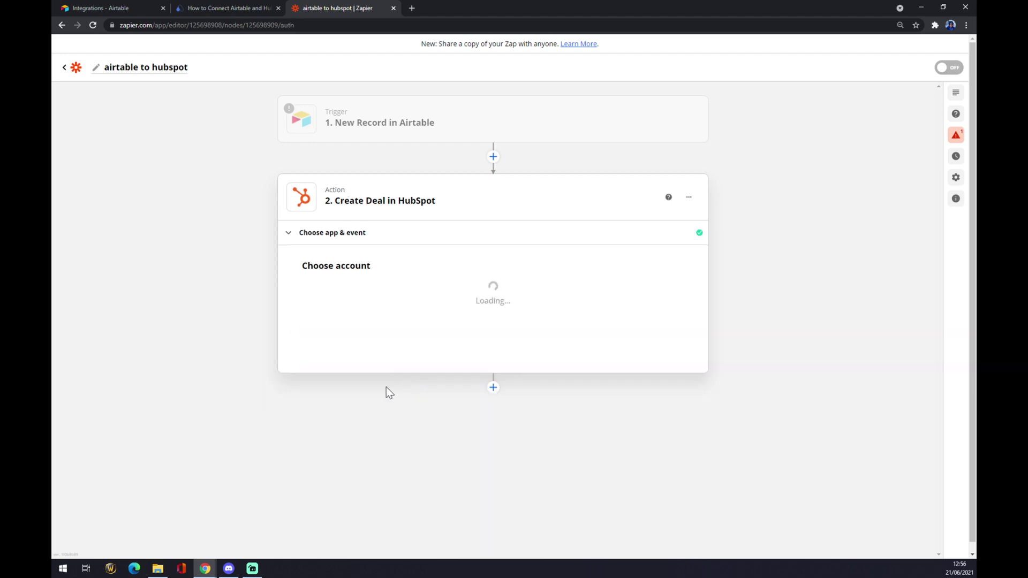